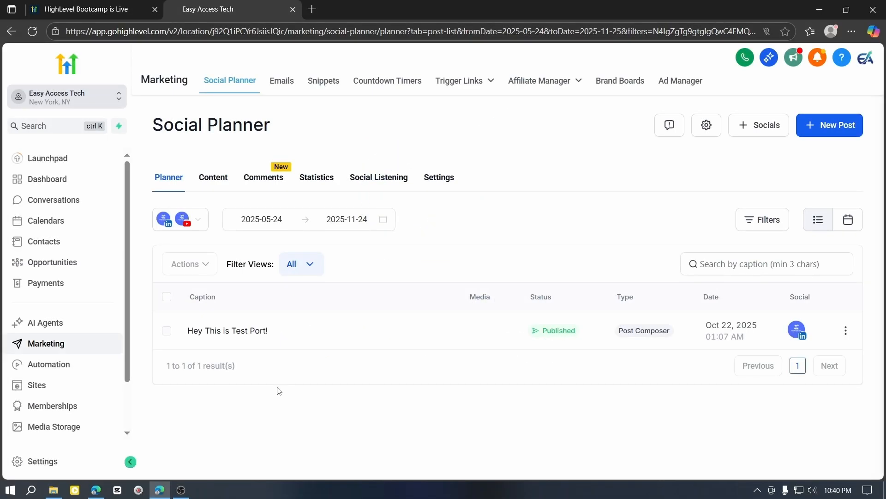
Step: Look through the HighLevel Bootcamp page, examining the bootcamp schedule, the topics covered and the free bonuses
scroll(28, 325, "down", 2)
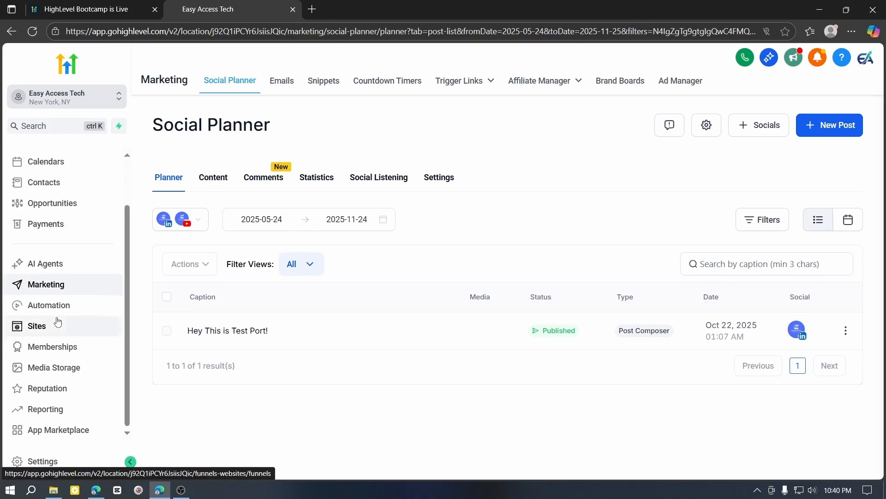
scroll(59, 320, "up", 2)
left_click(79, 7)
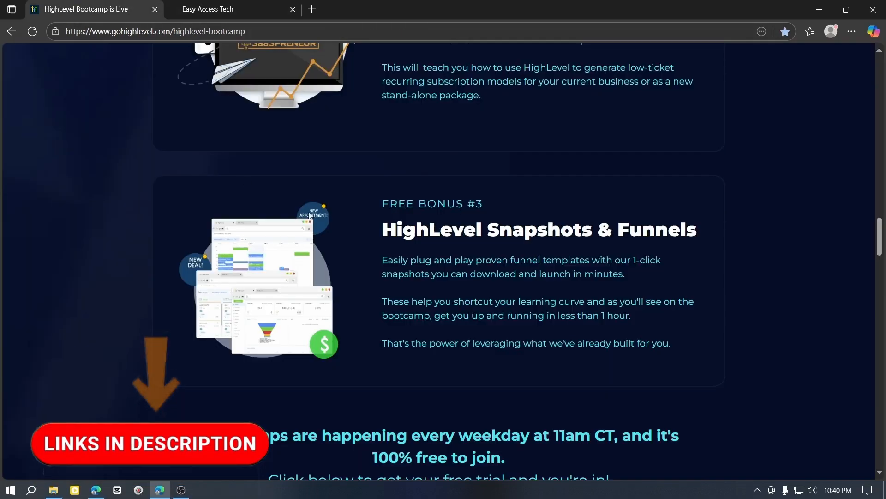
scroll(312, 207, "down", 7)
scroll(311, 208, "up", 15)
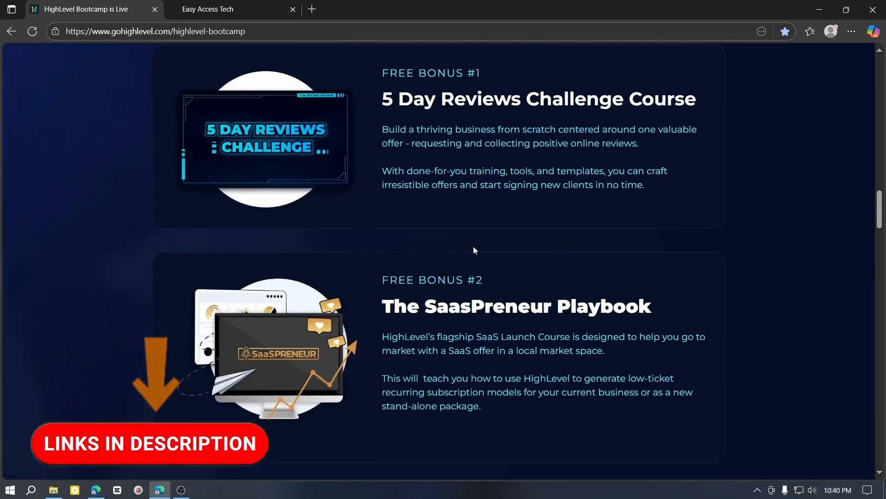
scroll(529, 285, "up", 10)
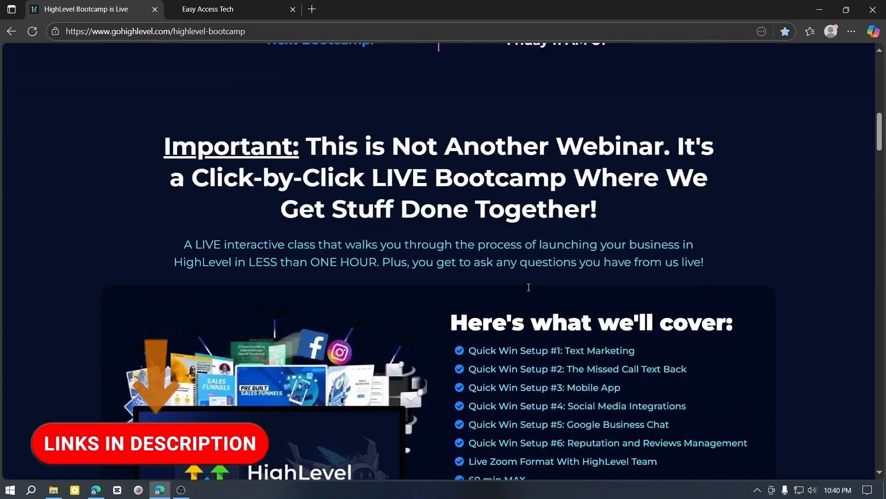
scroll(529, 291, "up", 3)
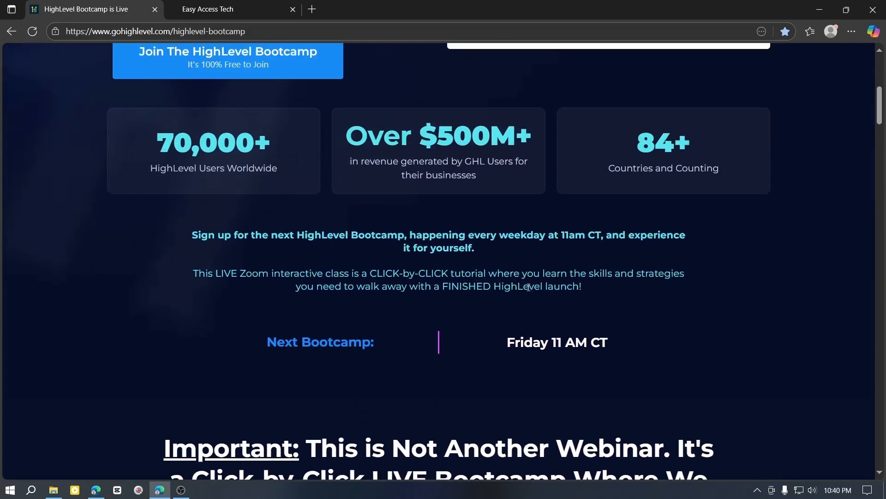
scroll(529, 287, "down", 20)
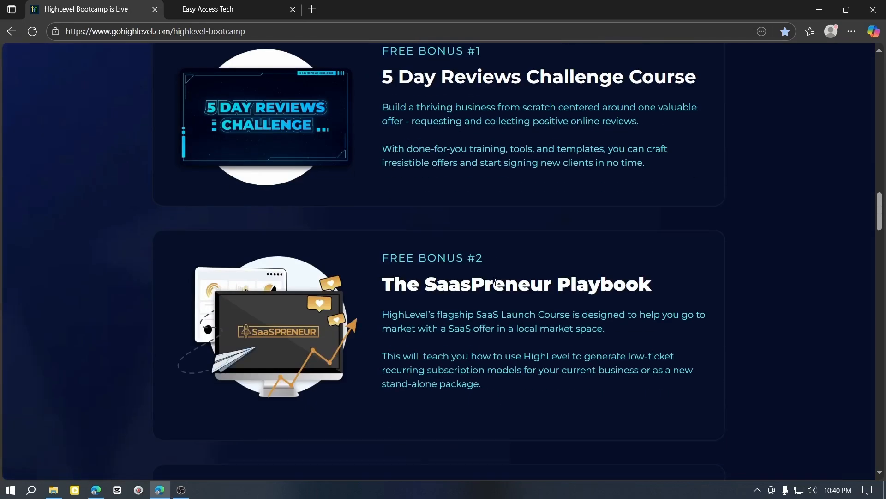
scroll(496, 282, "down", 9)
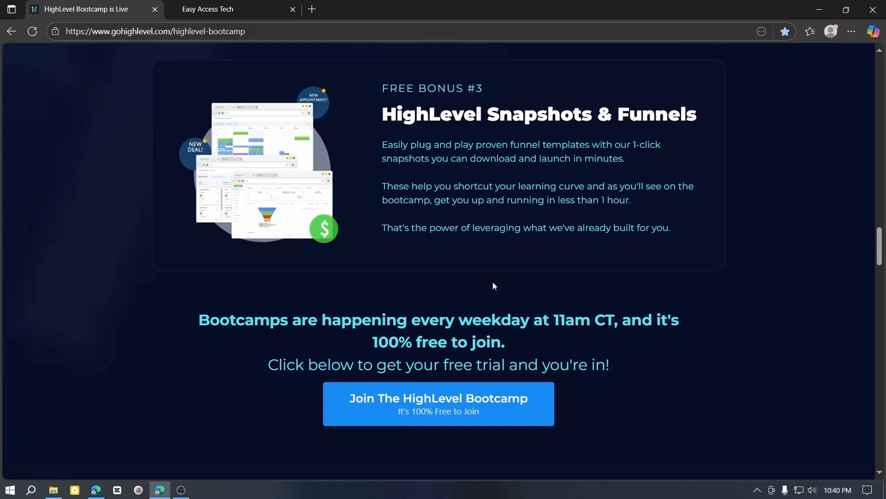
Step: Return to the Easy Access Tech account and start a new countdown timer in the marketing area
left_click(228, 9)
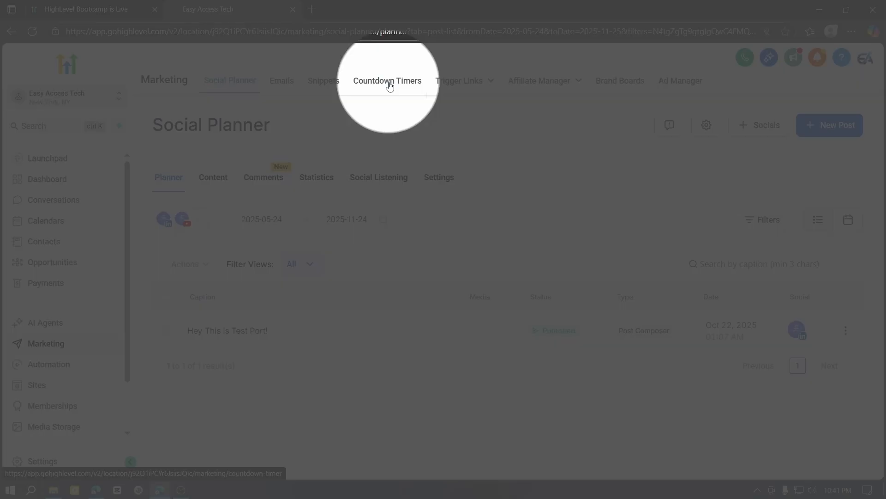
left_click(390, 83)
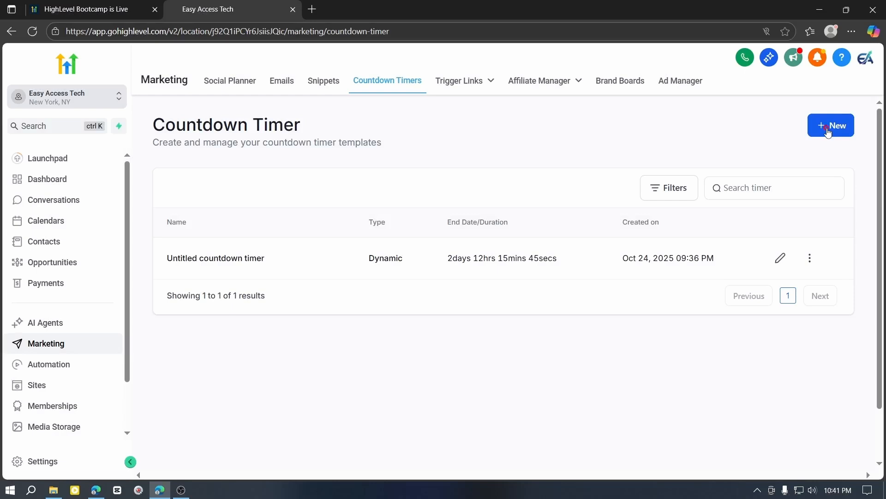
left_click(828, 131)
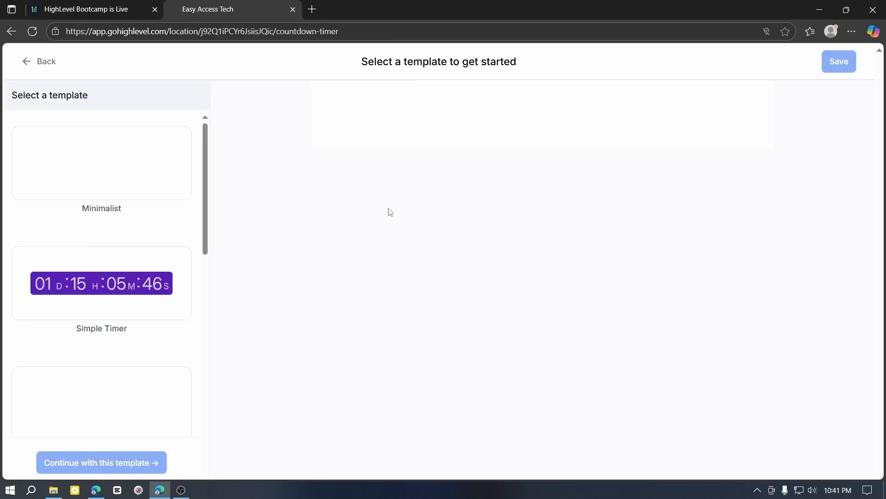
Step: Browse the countdown timer templates and continue with the Minimalist template
scroll(119, 203, "down", 12)
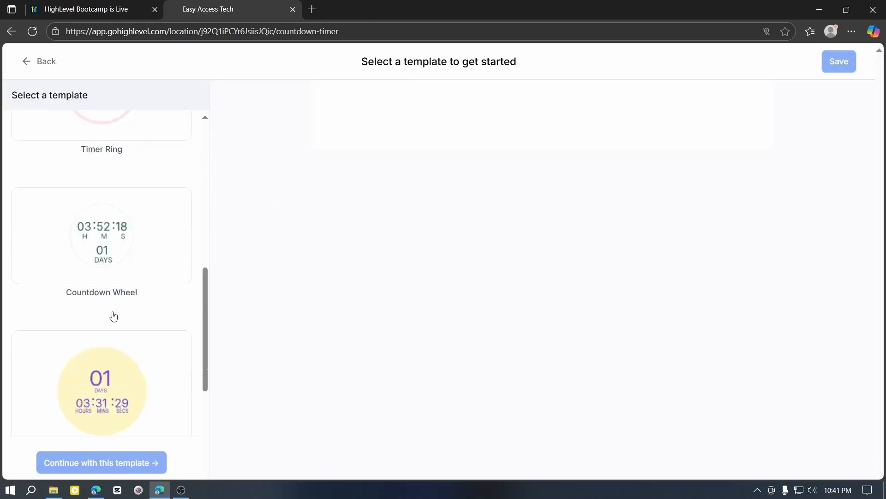
scroll(125, 346, "down", 2)
scroll(123, 355, "up", 12)
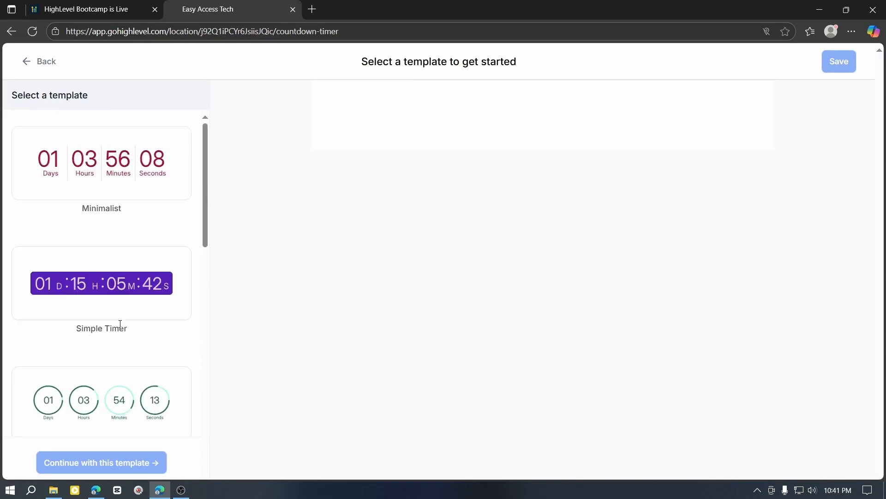
scroll(147, 265, "down", 6)
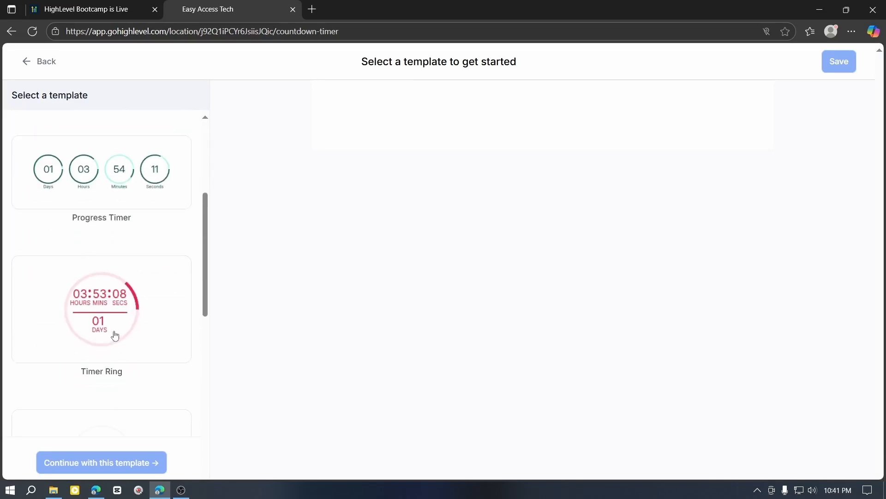
scroll(122, 344, "up", 1)
scroll(111, 323, "up", 5)
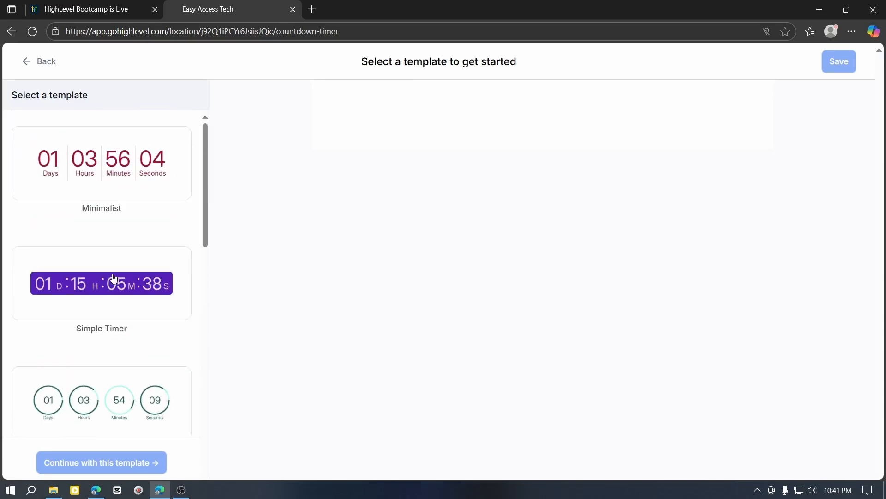
left_click(125, 180)
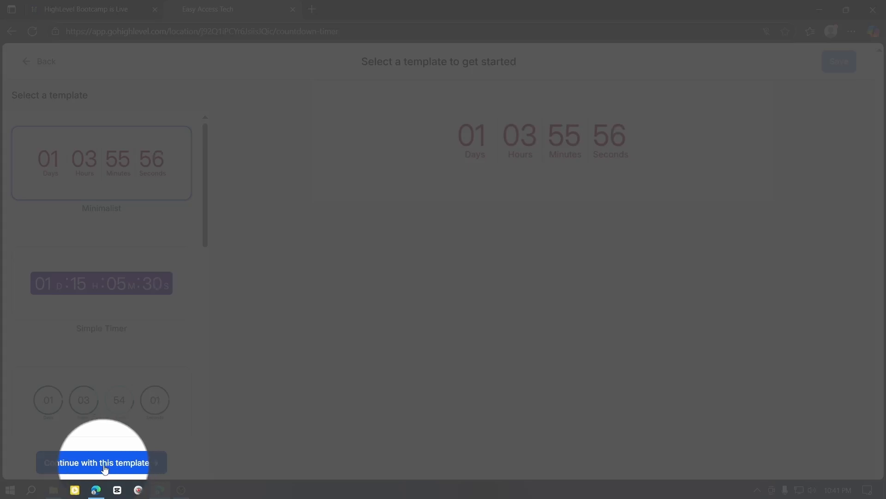
left_click(103, 464)
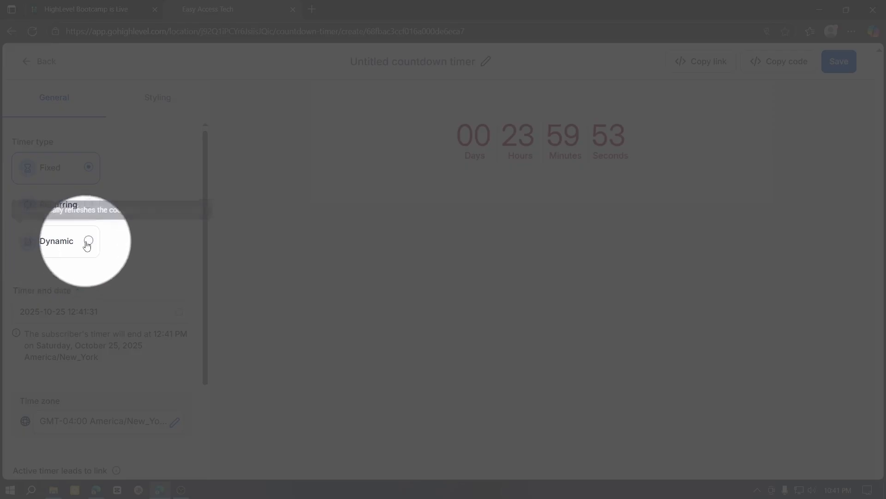
Step: Set the timer type to Dynamic and keep "Email is sent" as the event that starts the timer
left_click(86, 240)
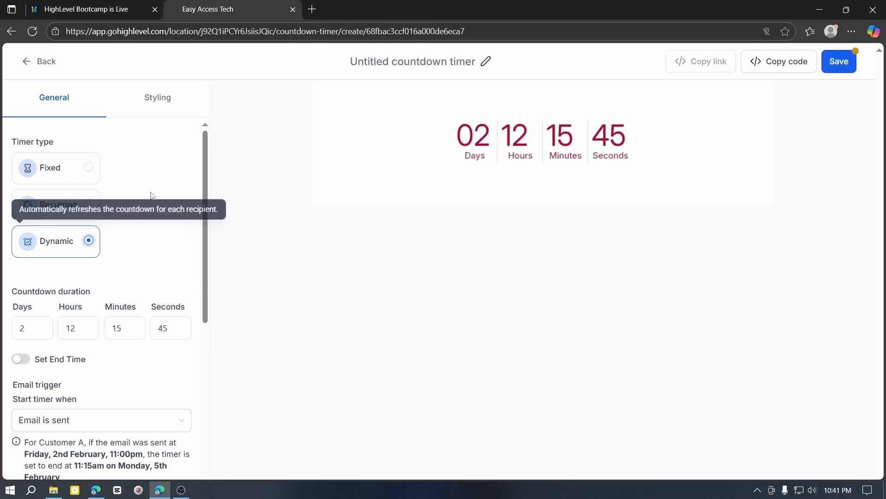
left_click(72, 176)
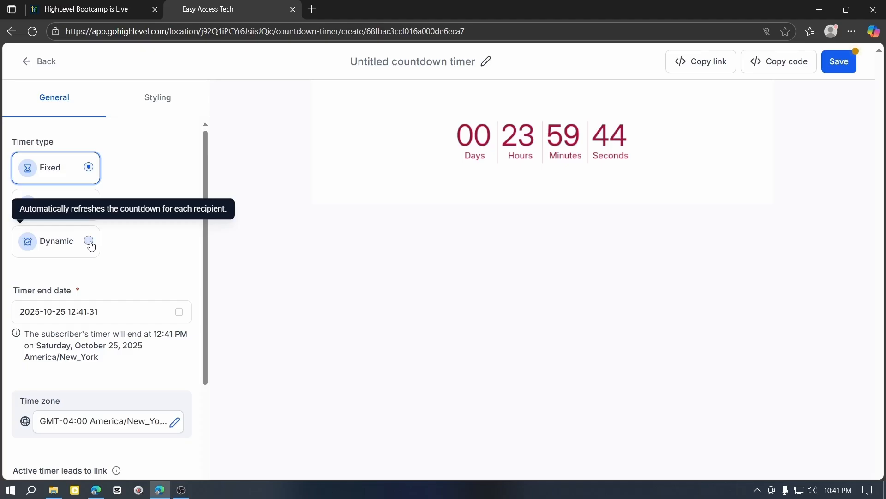
left_click(87, 240)
scroll(134, 252, "down", 4)
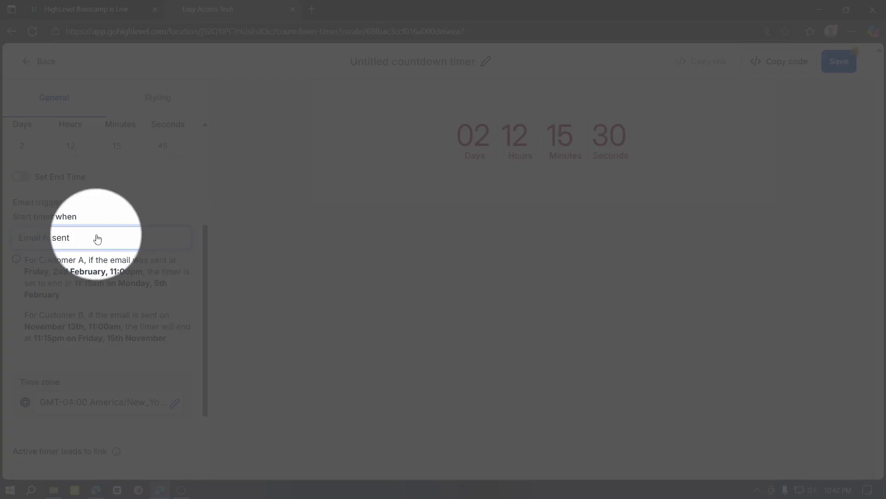
left_click(97, 238)
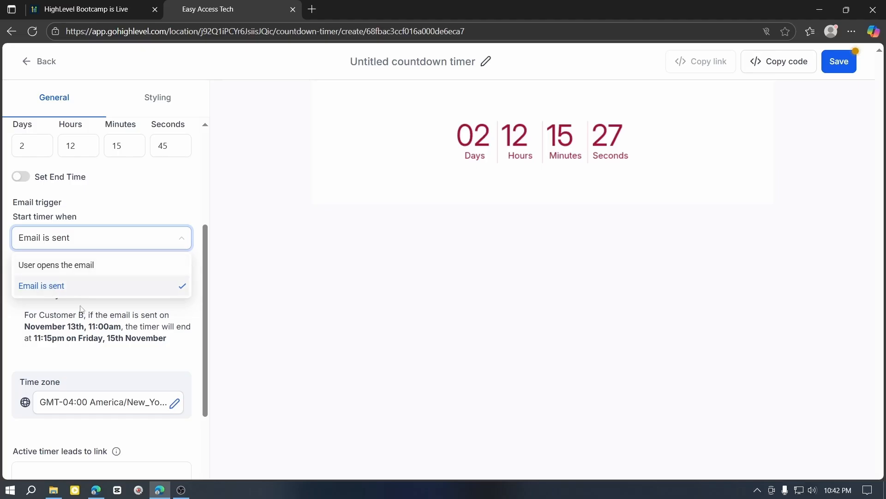
left_click(72, 350)
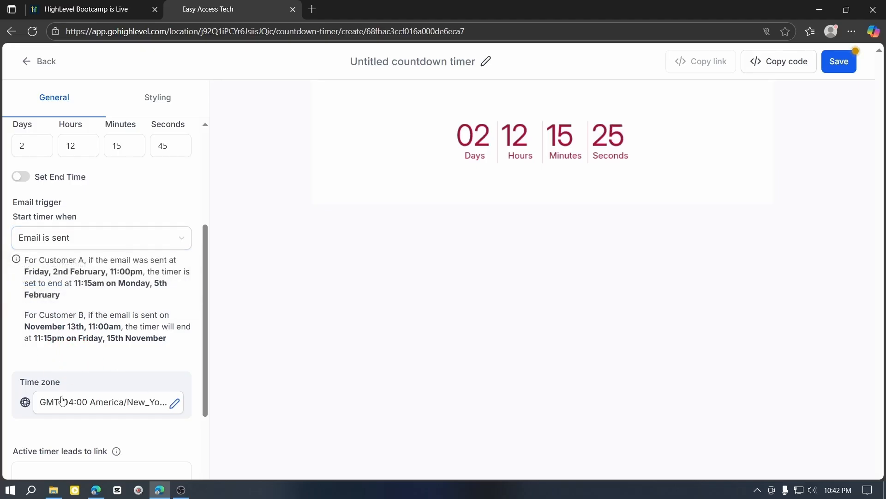
scroll(125, 326, "down", 1)
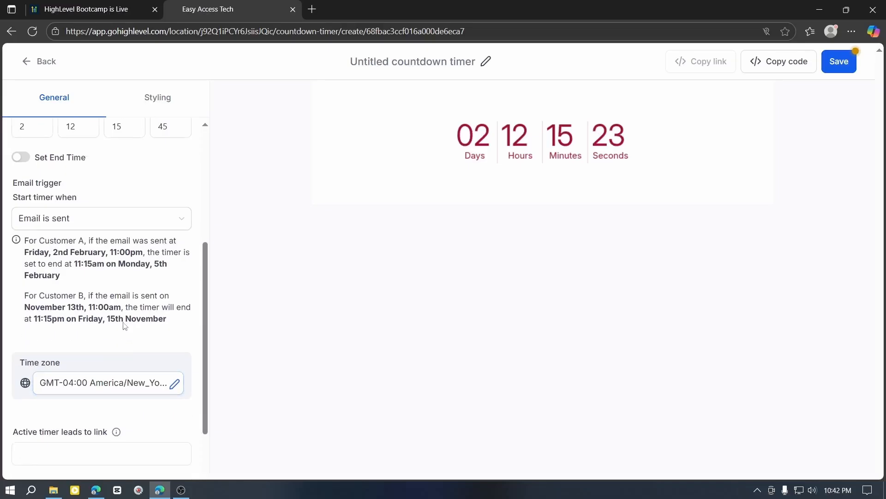
scroll(115, 395, "up", 4)
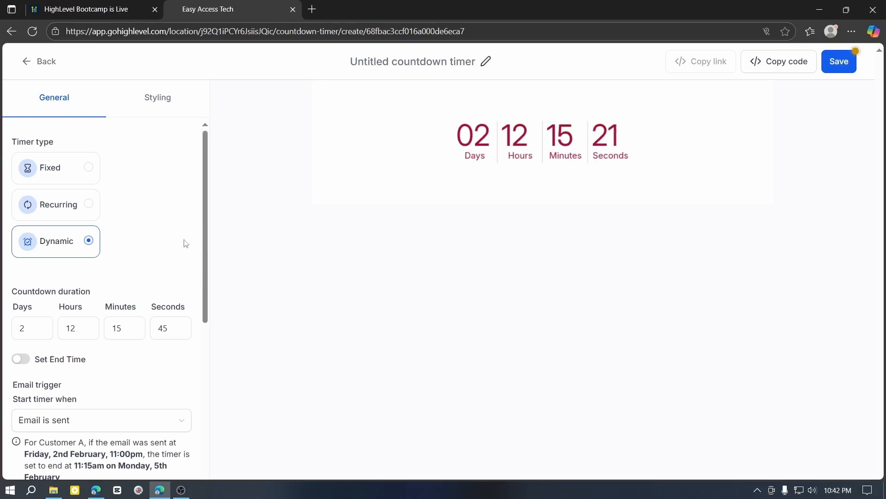
Step: Change the timer's counter color to dark crimson #A2093EFF in its styling options
left_click(159, 103)
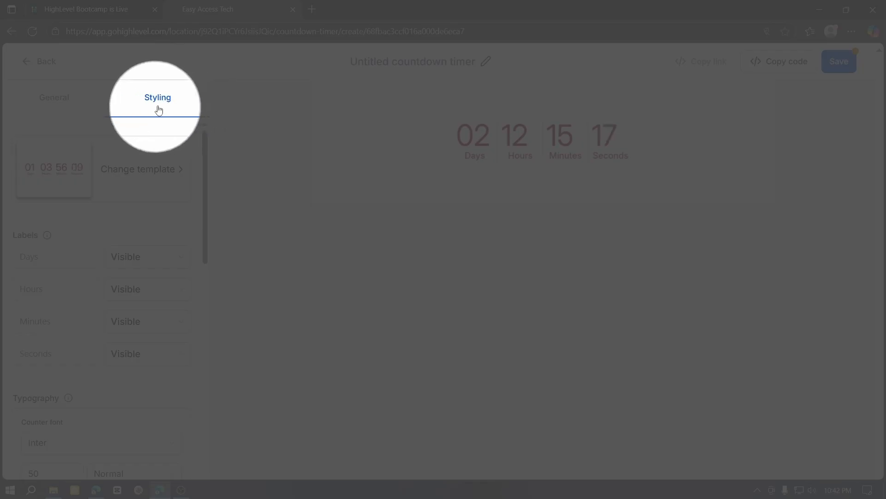
scroll(94, 284, "down", 3)
scroll(94, 284, "down", 5)
scroll(71, 323, "up", 5)
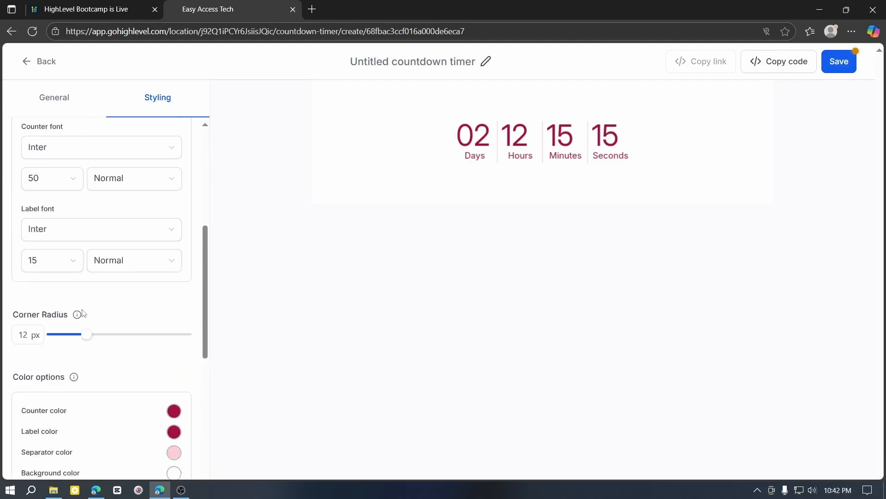
scroll(71, 319, "down", 5)
left_click(175, 360)
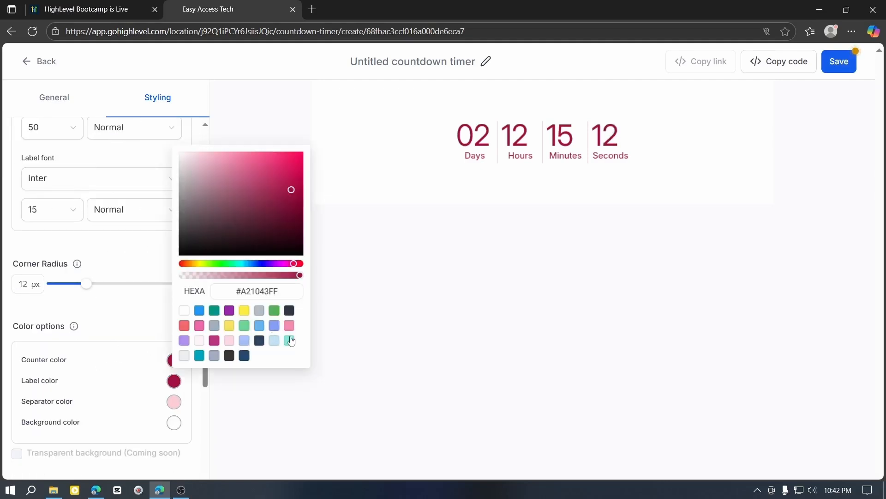
left_click(249, 173)
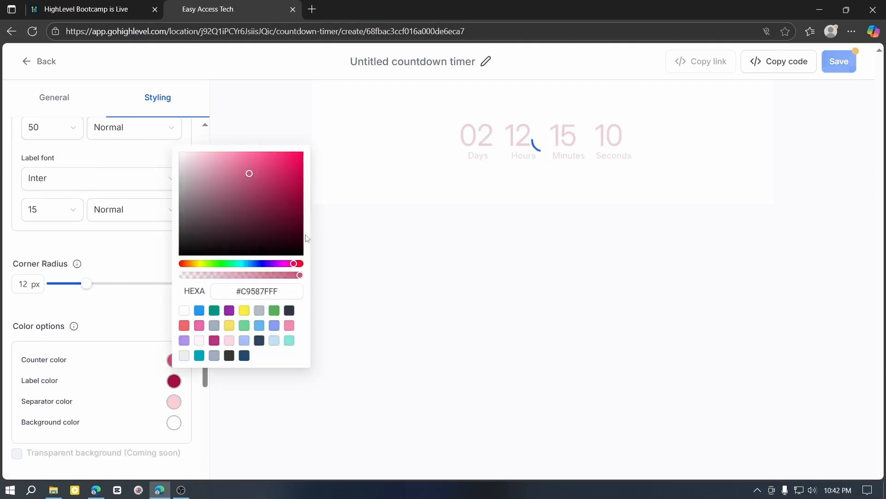
left_click(297, 188)
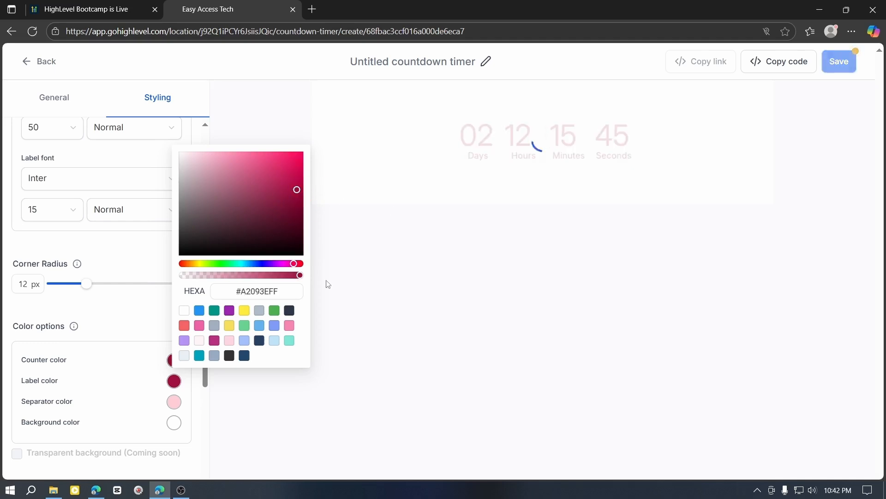
left_click(331, 352)
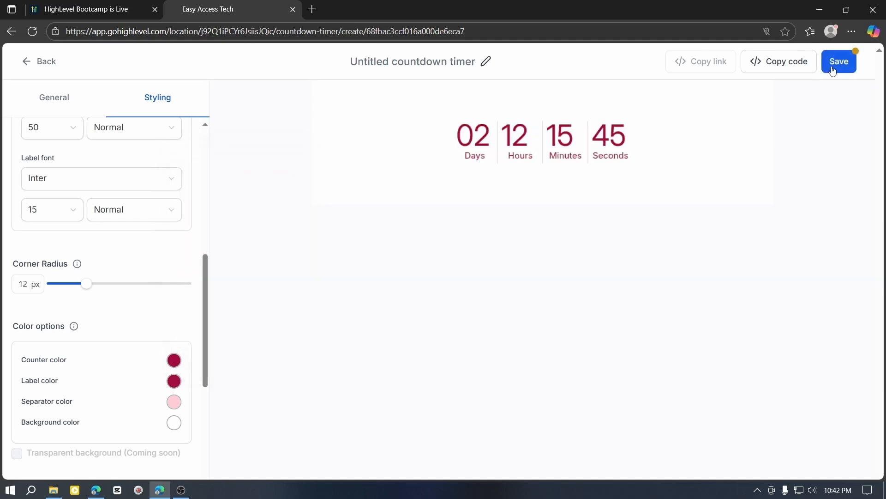
Step: Save the countdown timer and copy its left-aligned embed code for emails
left_click(837, 62)
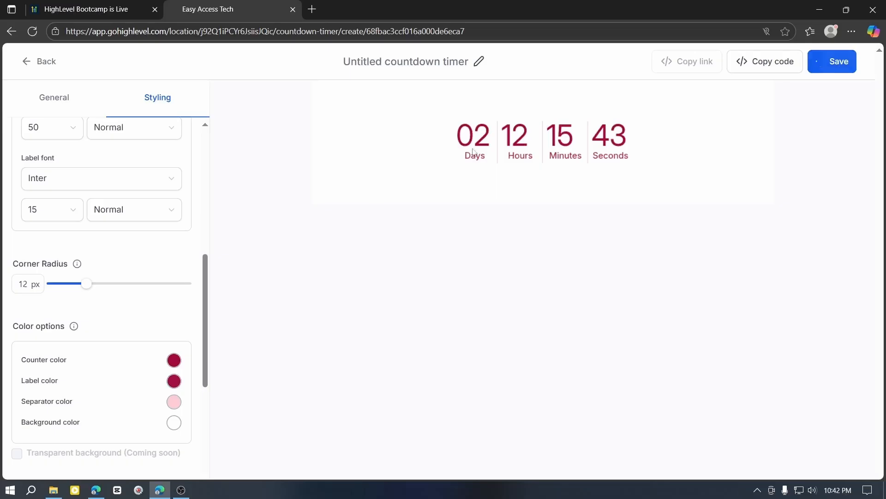
left_click(863, 67)
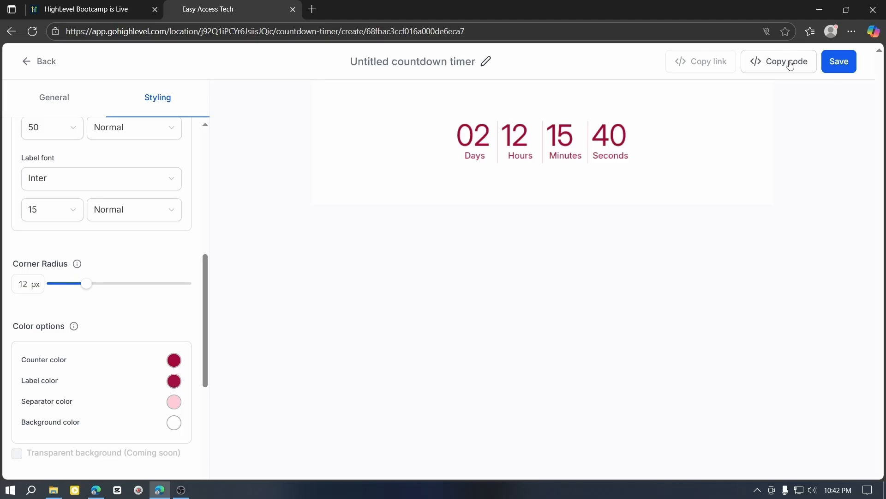
left_click(786, 59)
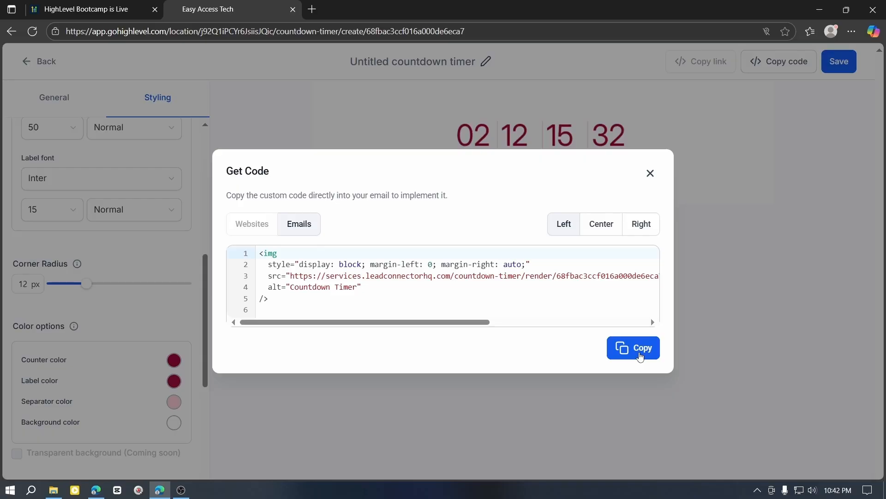
left_click(640, 357)
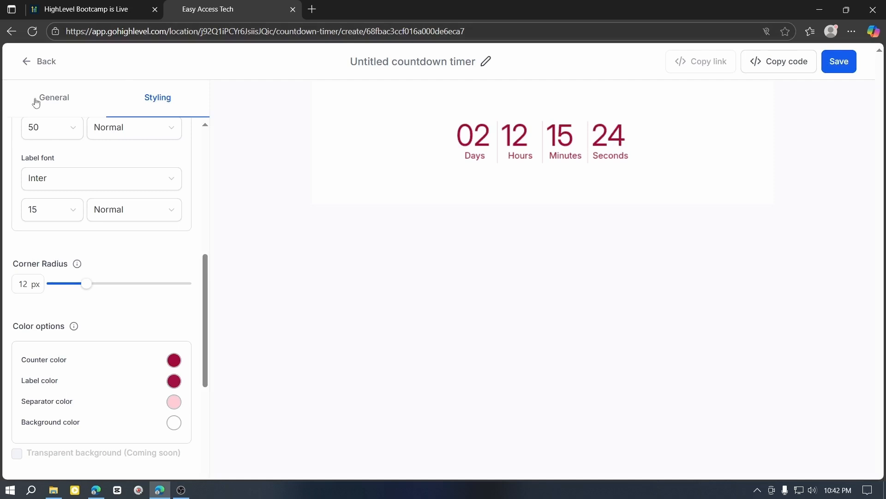
Step: Leave the timer editor and open the Dental-004-2.0 funnel's Home step control page for editing
left_click(35, 69)
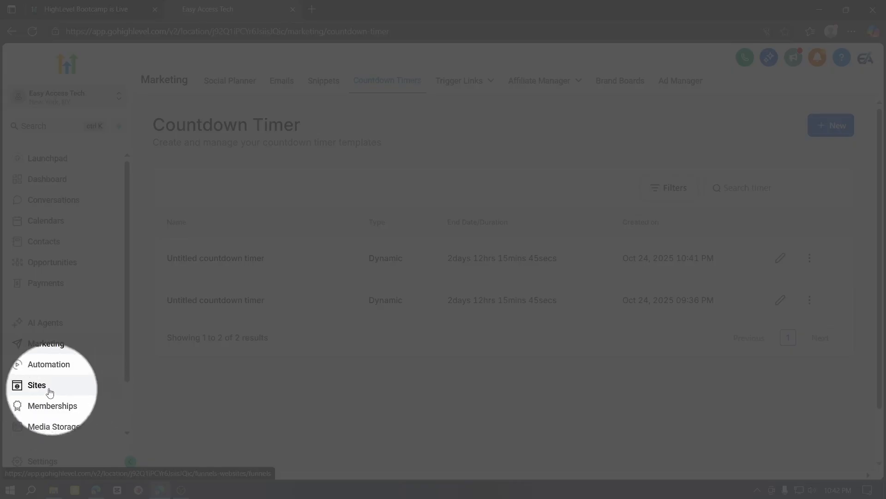
left_click(50, 392)
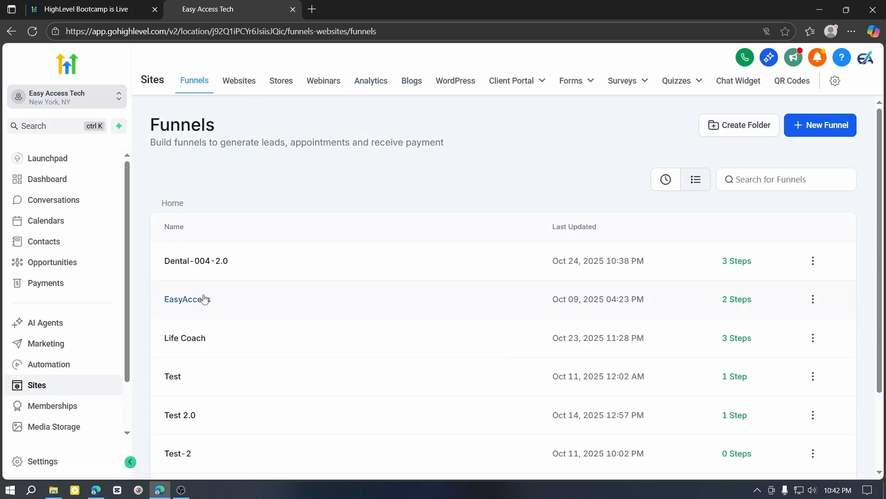
scroll(287, 386, "down", 2)
scroll(318, 420, "up", 2)
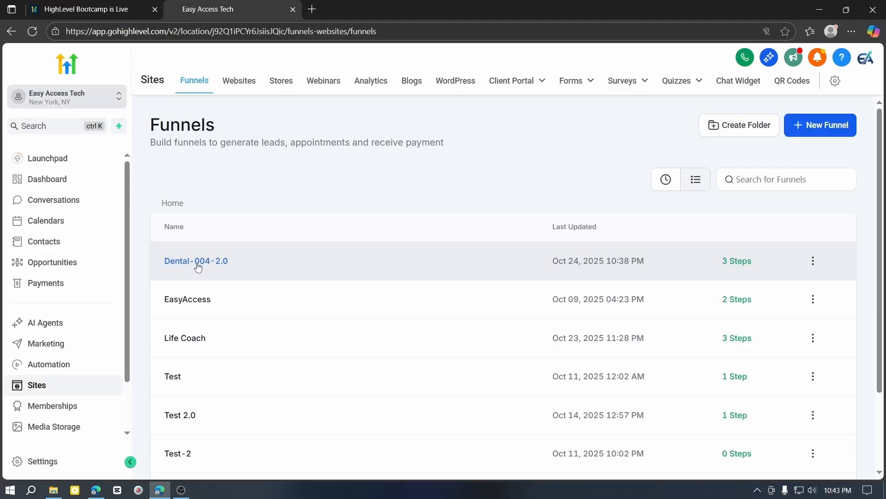
left_click(197, 261)
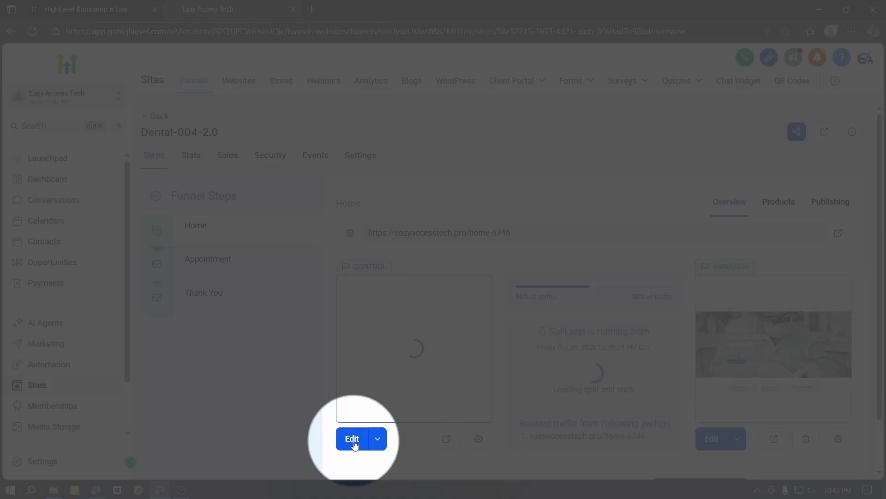
left_click(353, 441)
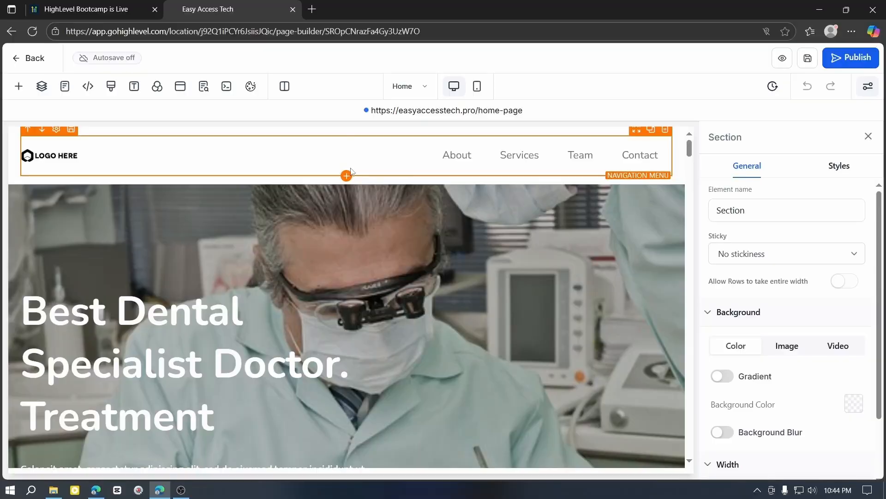
Step: Find the Code element by searching for "code" and add it to the page above the navigation menu
left_click(347, 176)
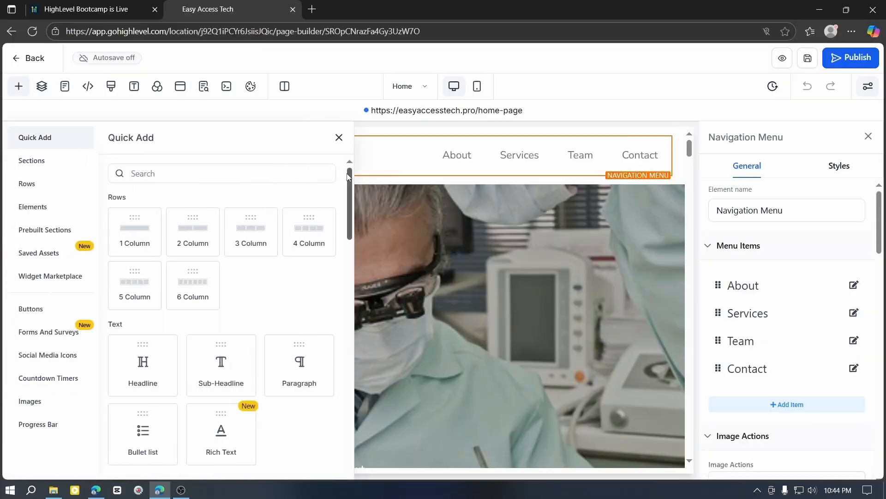
type("code")
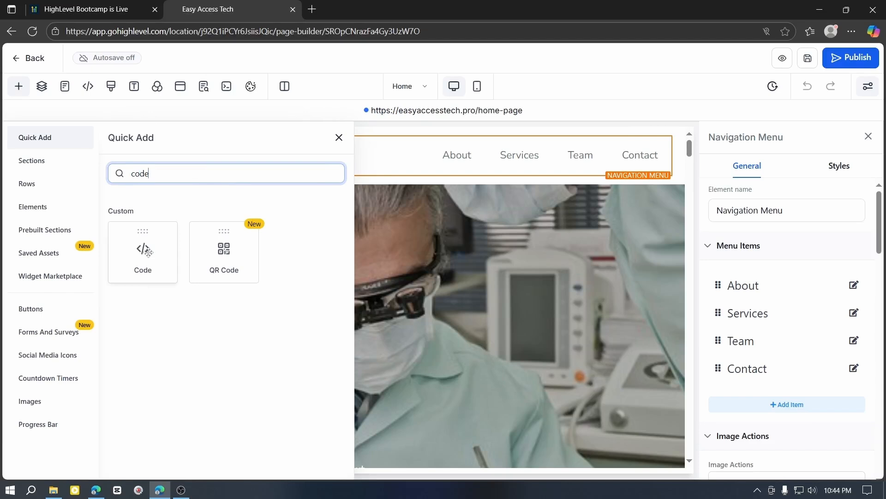
left_click_drag(147, 251, 377, 146)
left_click(354, 150)
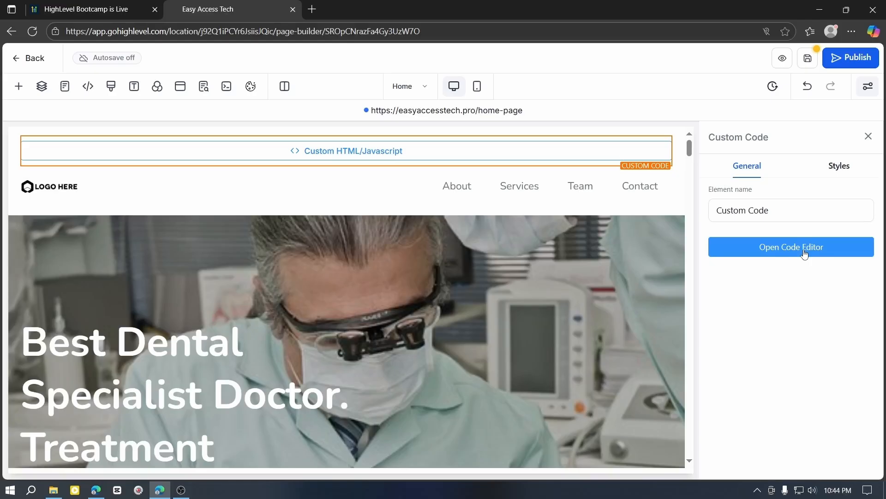
Step: Paste the copied countdown timer embed code into the custom code element, save it, and save and publish the page
left_click(803, 249)
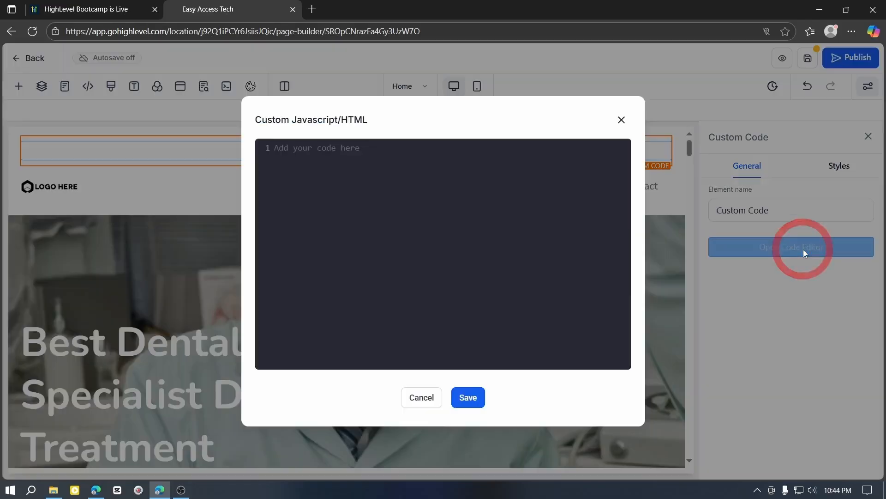
key("ctrl+v")
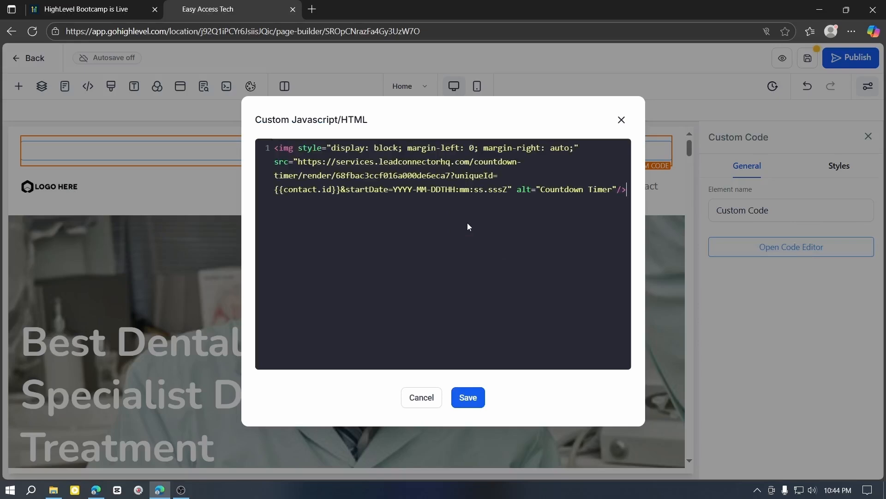
left_click(478, 403)
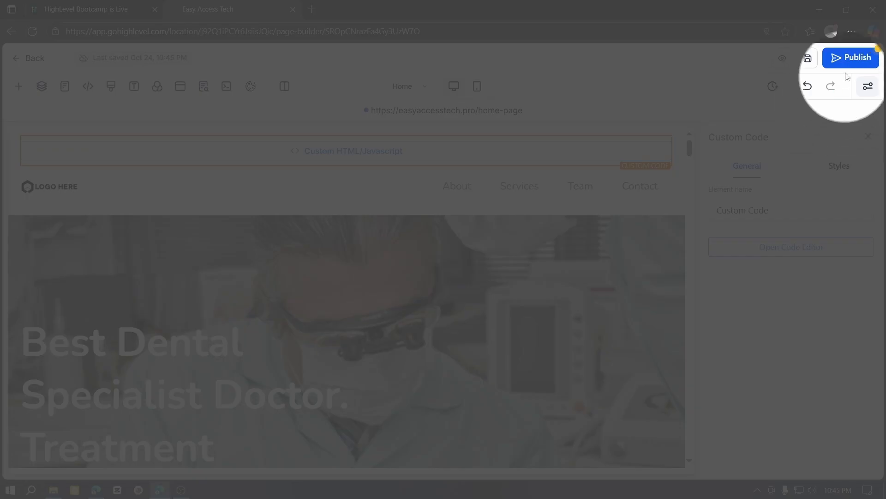
left_click(813, 60)
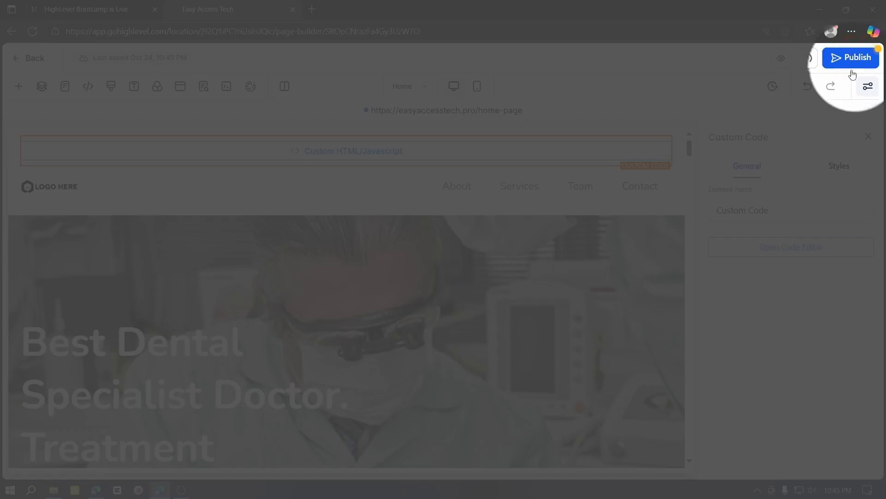
left_click(857, 59)
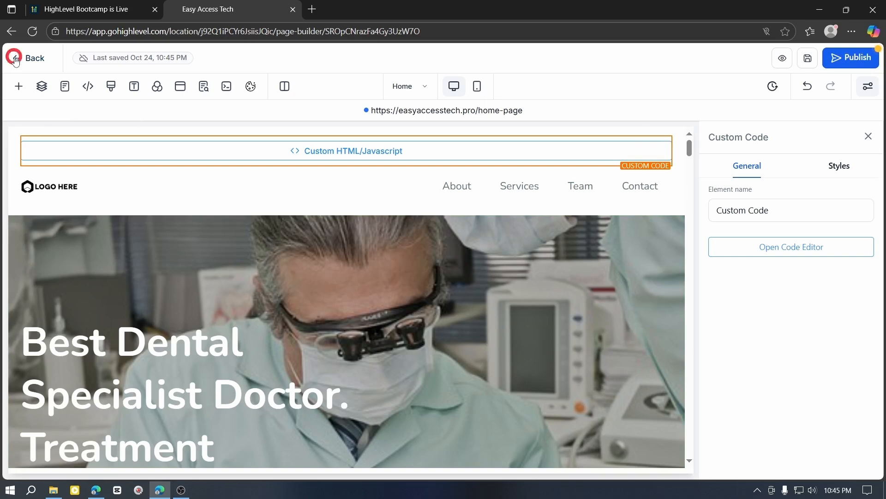
Step: View the live control page from the funnel overview, examine the countdown timer above the header, and return to the funnel
left_click(15, 59)
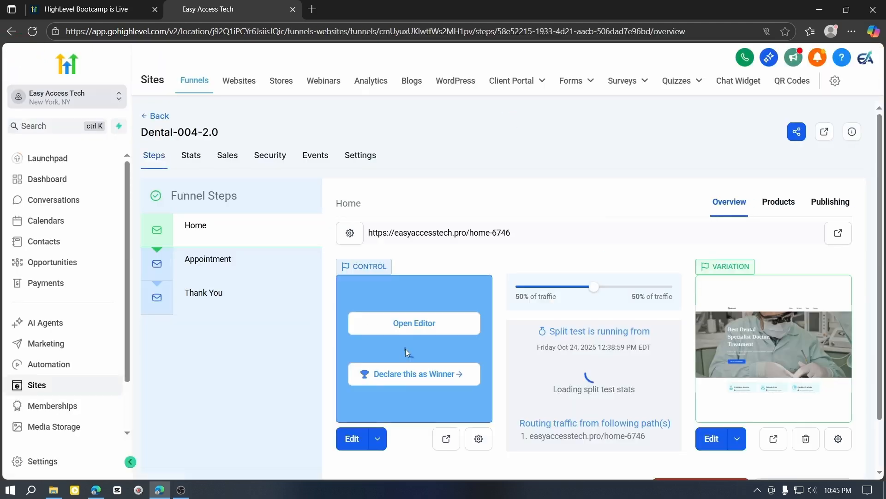
scroll(396, 293, "down", 3)
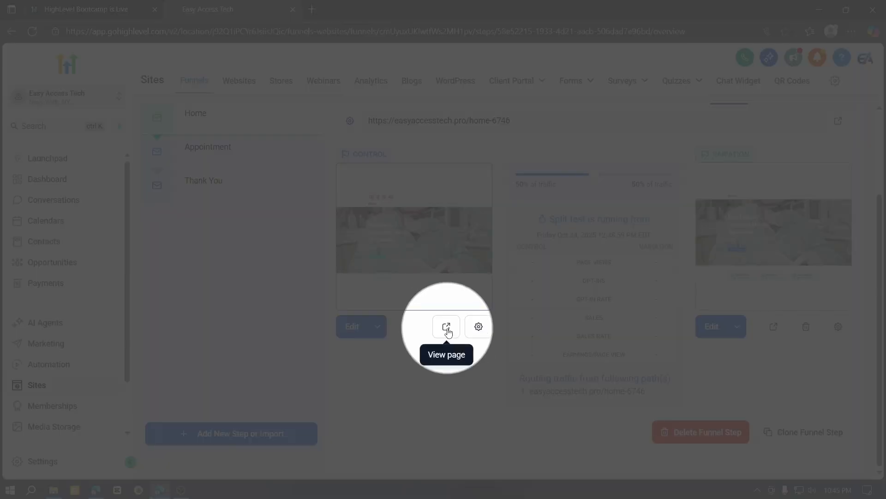
left_click(446, 326)
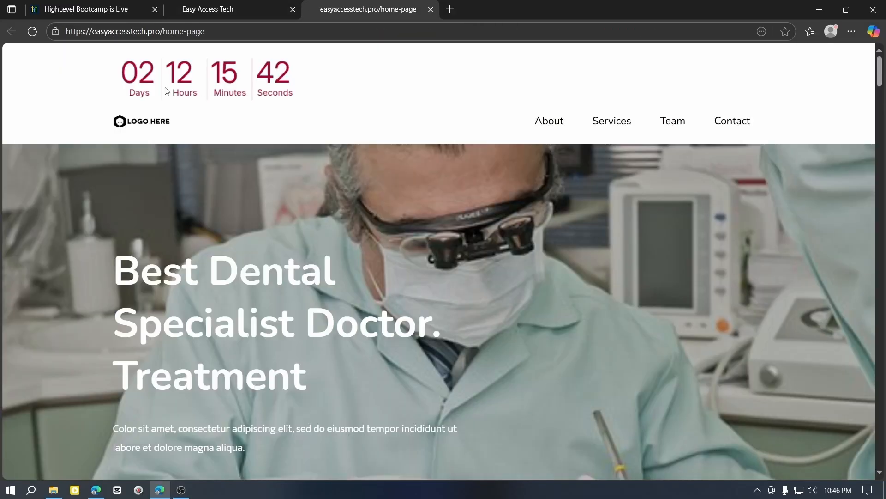
key("ctrl")
key("ctrl")
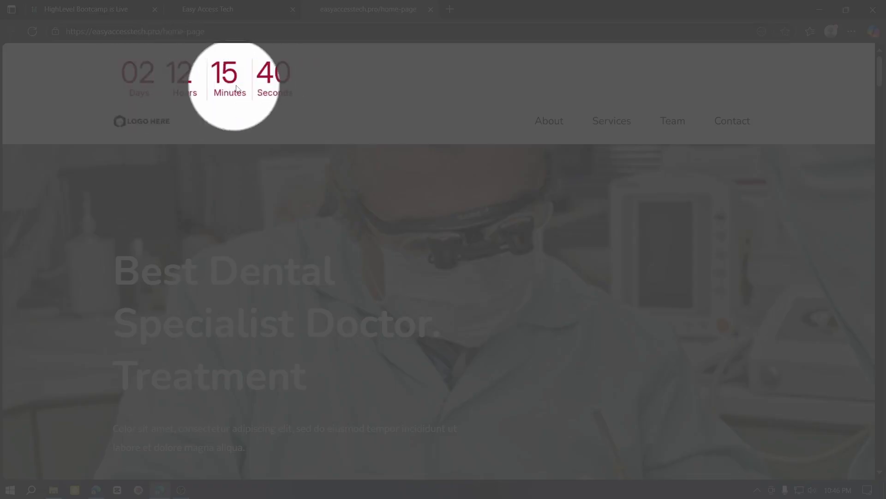
scroll(281, 103, "down", 8)
scroll(299, 111, "up", 8)
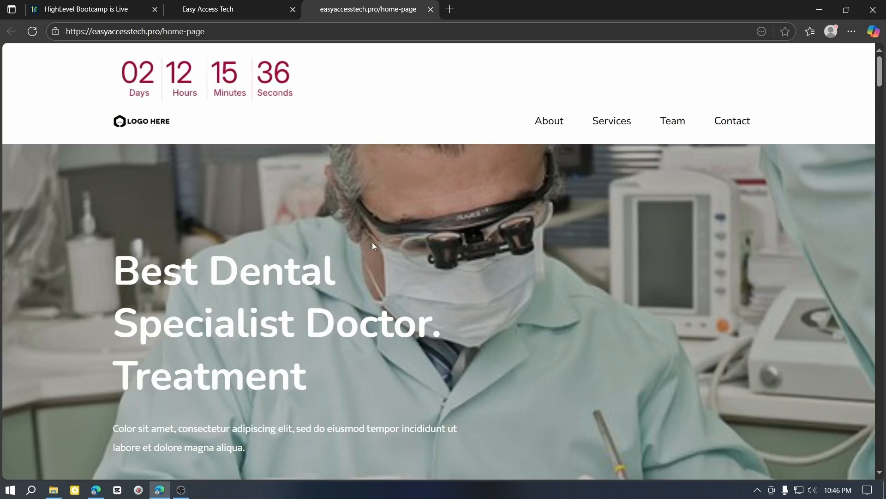
key("ctrl")
key("ctrl")
key("ctrl")
key("ctrl")
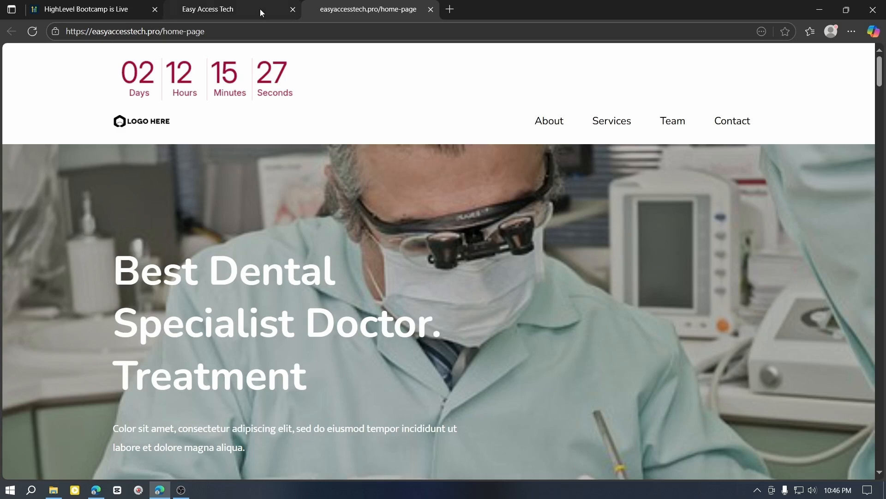
left_click(259, 9)
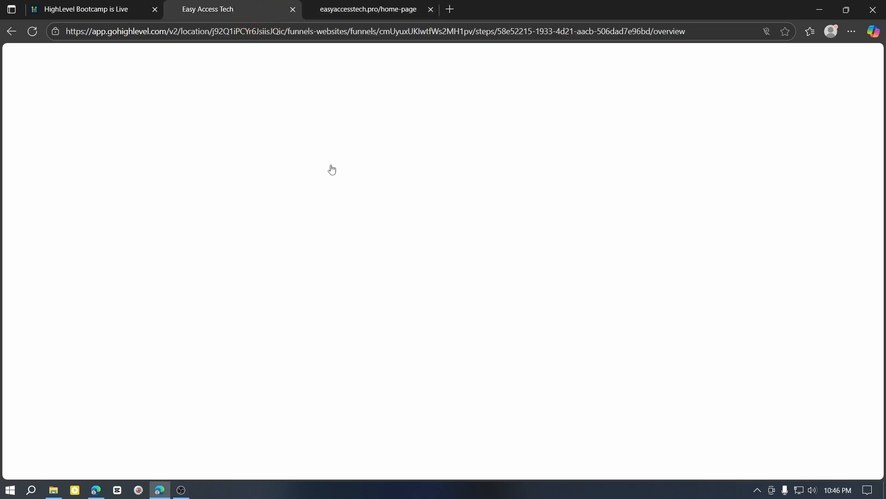